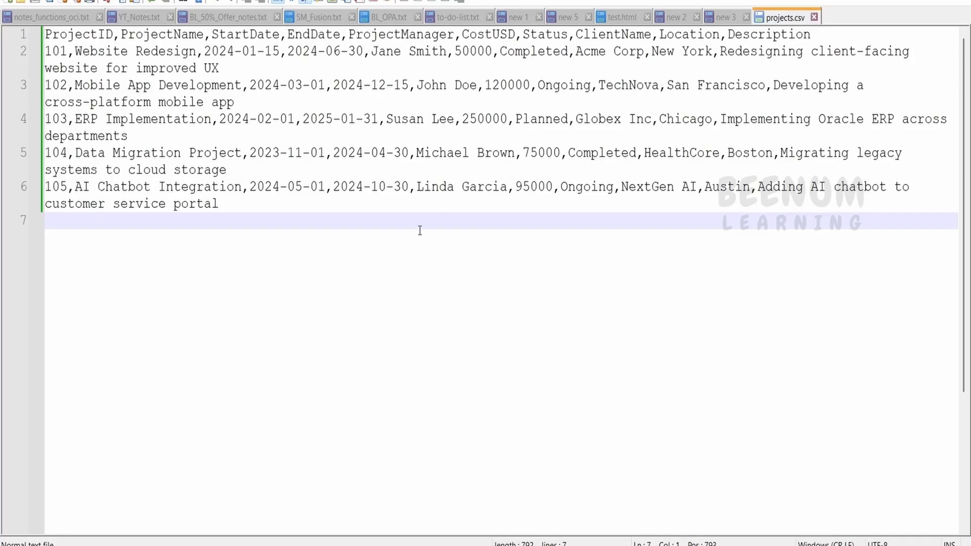
# Review the header line and project records in projects.csv.
pyautogui.hotkey('ctrl', 'a')
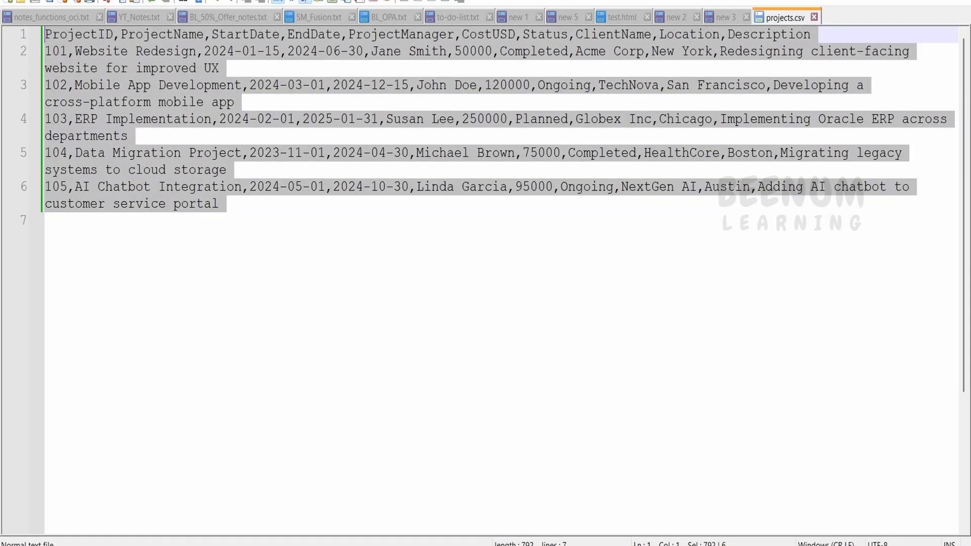
pyautogui.click(151, 55)
pyautogui.doubleClick(113, 34)
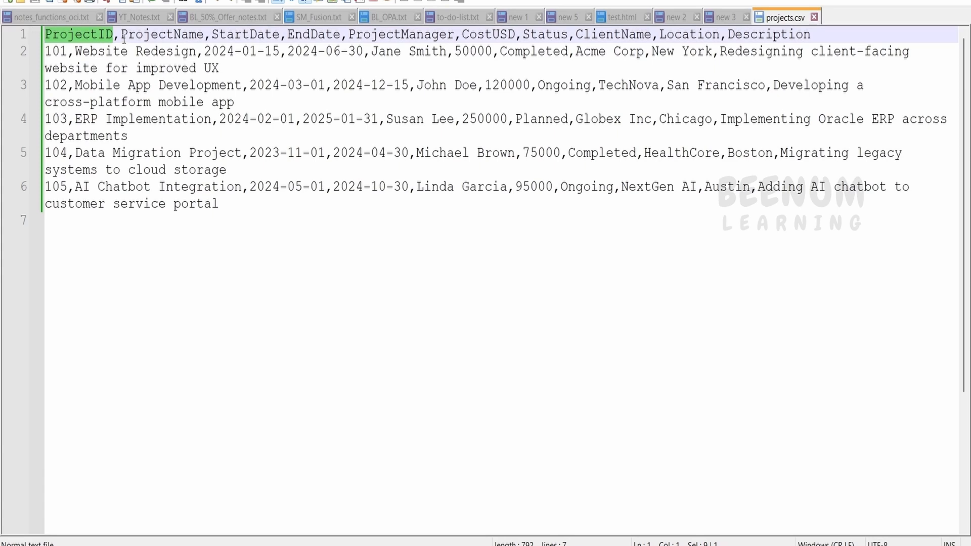
pyautogui.click(159, 36)
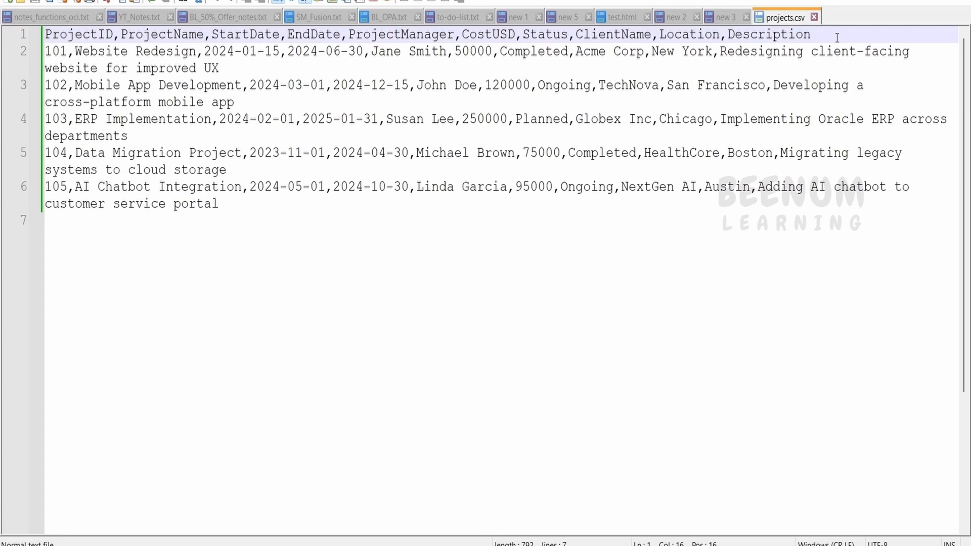
pyautogui.hotkey('ctrl', 'a')
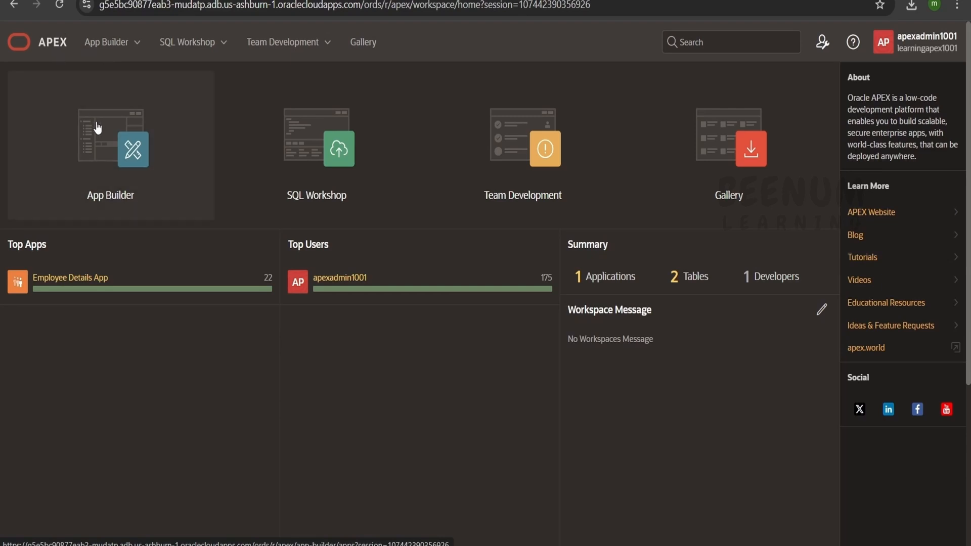
# Start creating a new application from a file in the APEX App Builder.
pyautogui.click(108, 141)
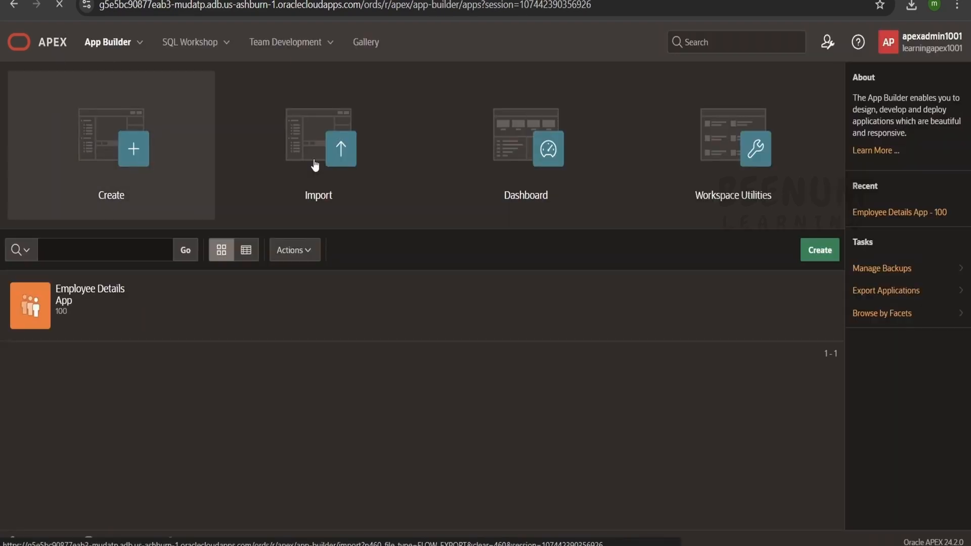
pyautogui.click(820, 251)
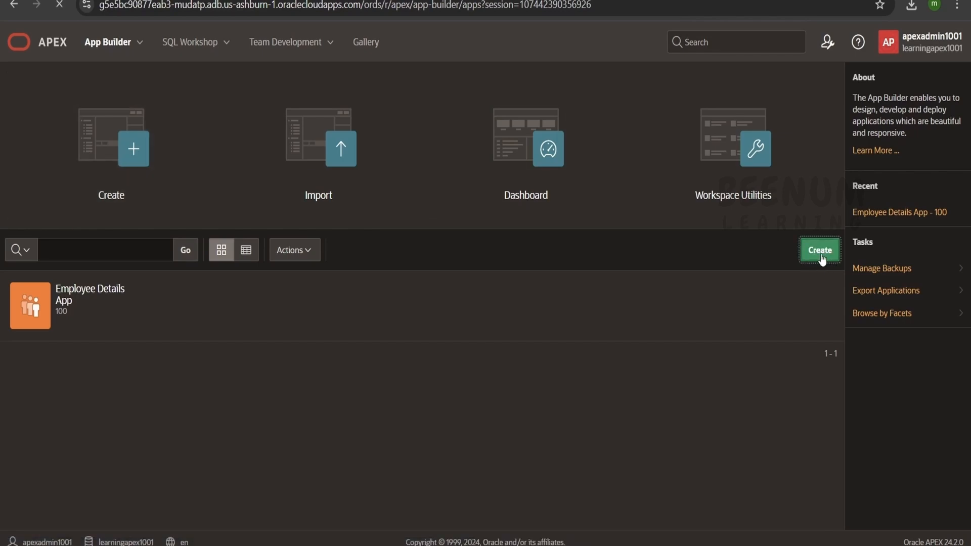
pyautogui.scroll(-2, 440, 260)
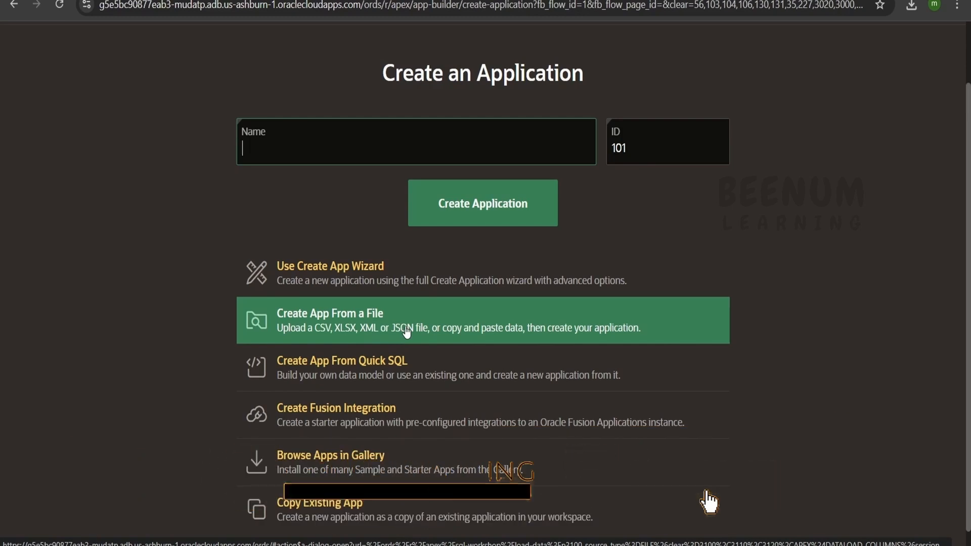
pyautogui.click(518, 328)
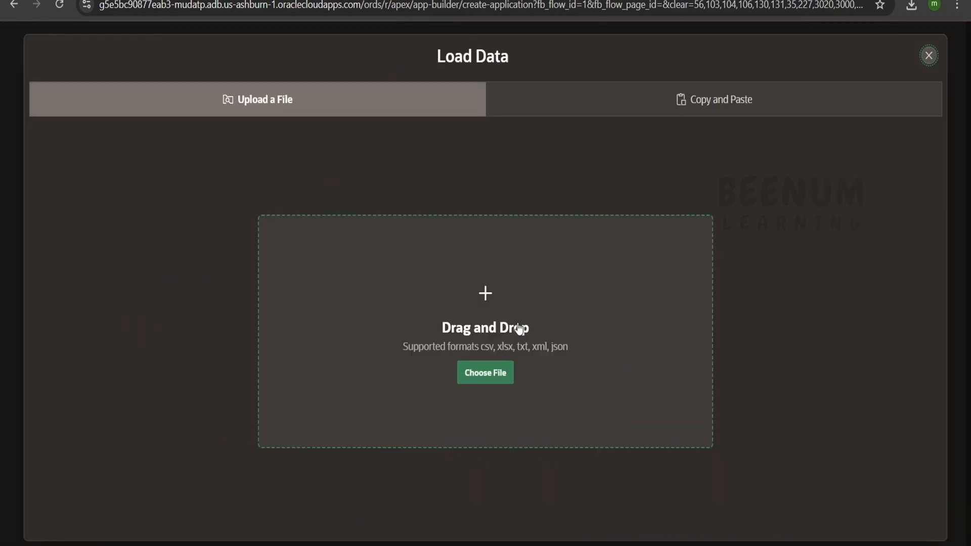
# Check the option of pasting CSV data as the source, and return to the file upload option.
pyautogui.click(700, 113)
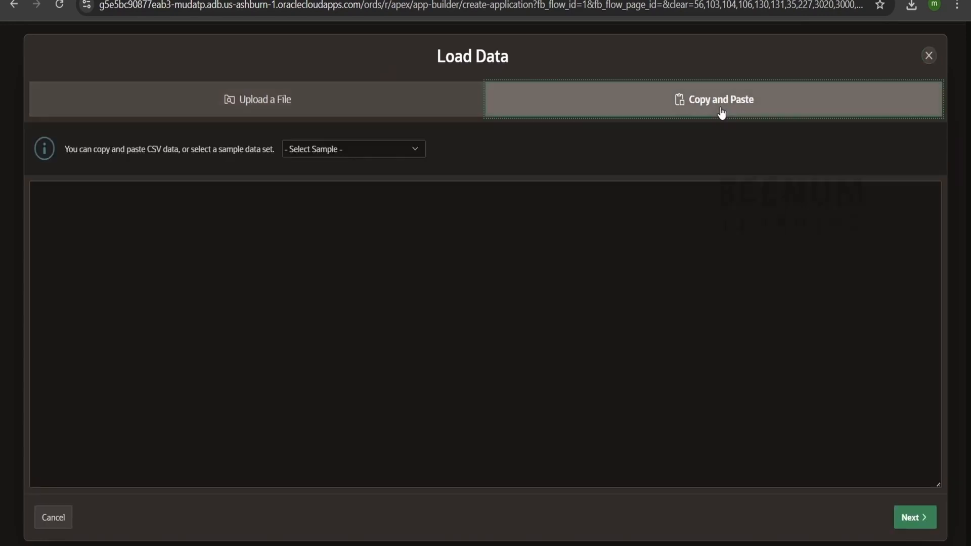
pyautogui.click(405, 269)
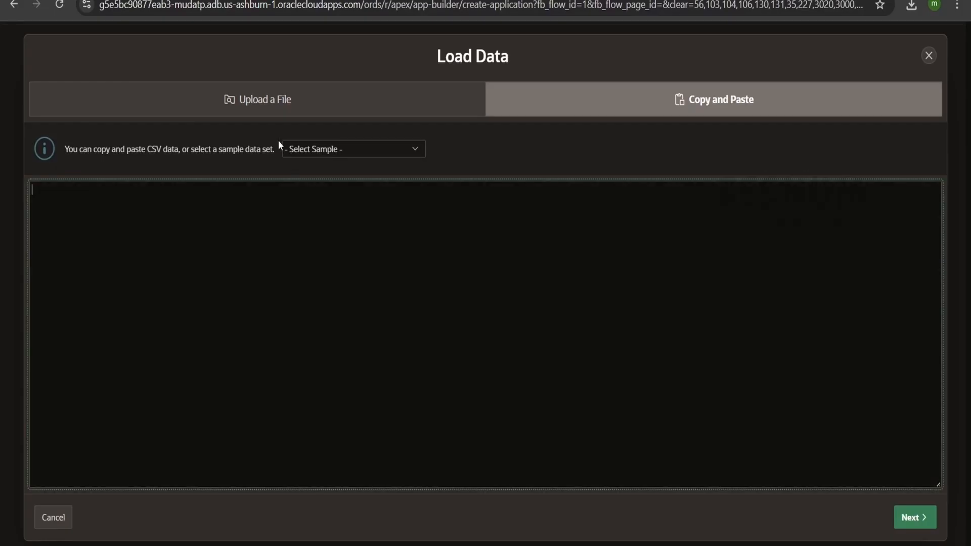
pyautogui.click(310, 104)
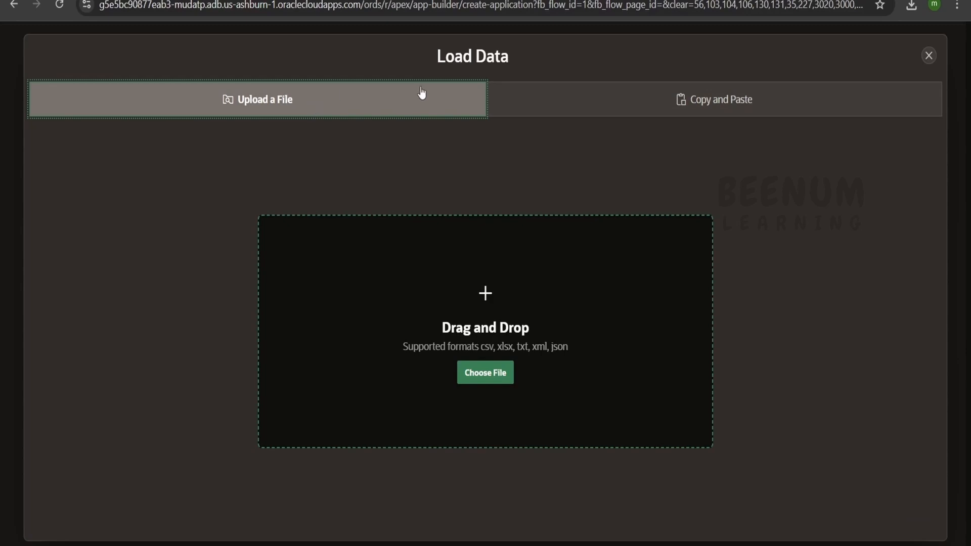
# Upload projects.csv from the Desktop folder as the data source.
pyautogui.click(496, 374)
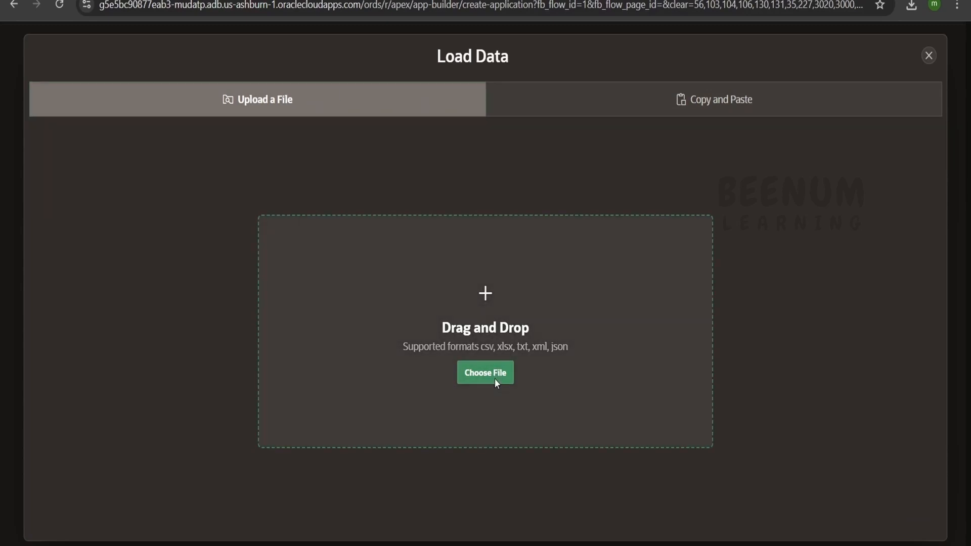
pyautogui.click(473, 202)
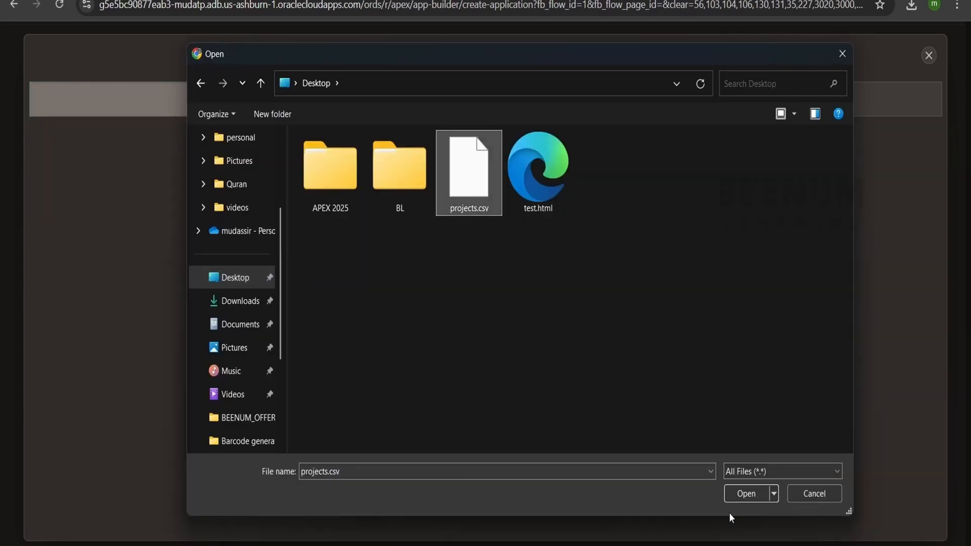
pyautogui.click(746, 494)
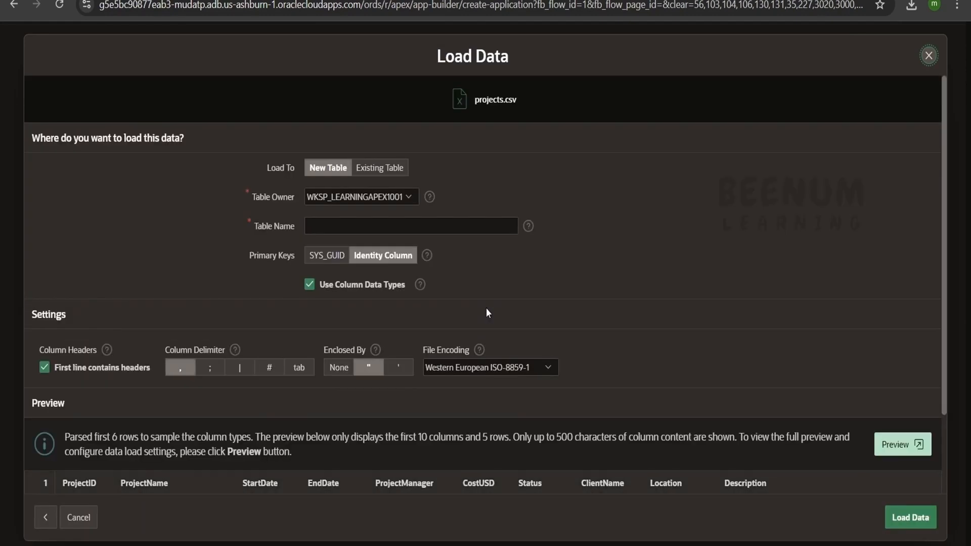
# Examine the previewed project rows and load settings, comparing them with the source text in projects.csv.
pyautogui.scroll(-2, 487, 314)
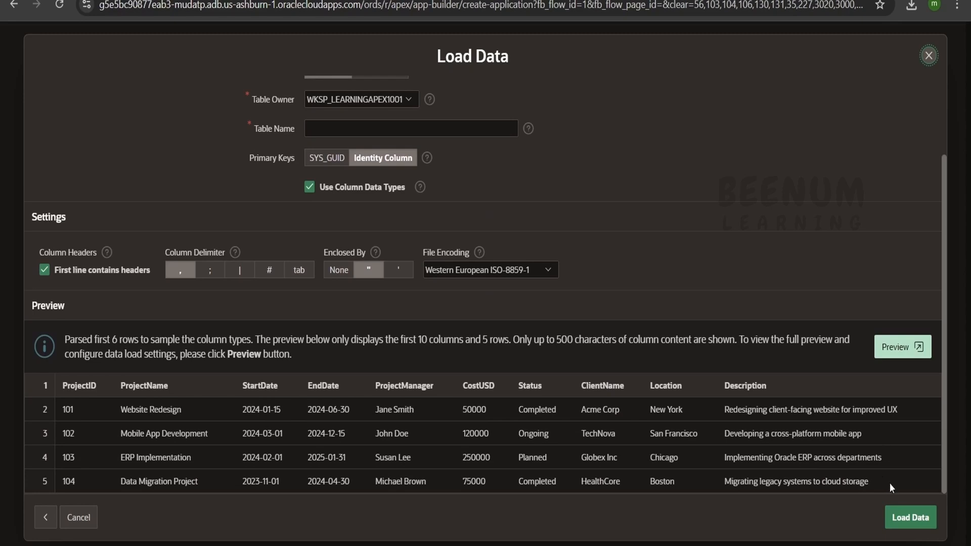
pyautogui.moveTo(887, 482); pyautogui.dragTo(66, 363)
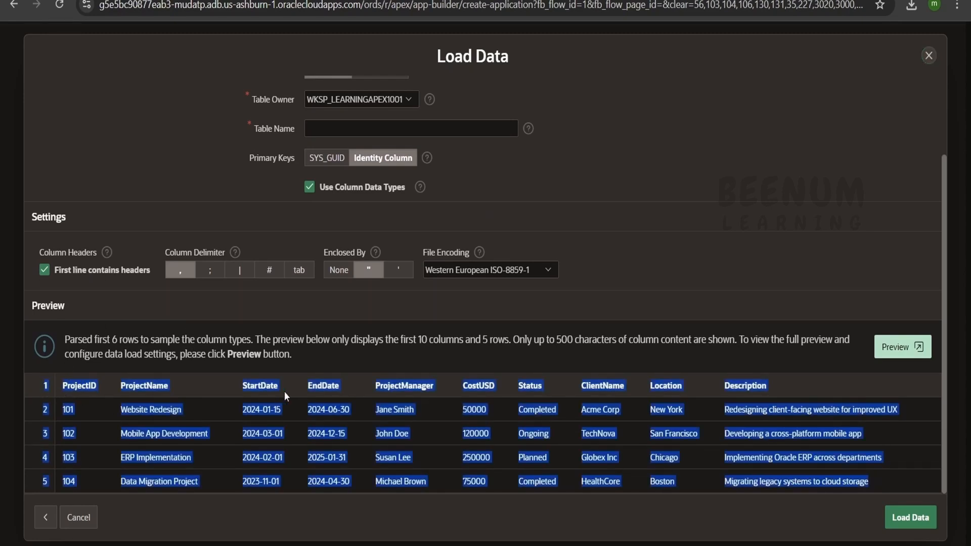
pyautogui.click(333, 428)
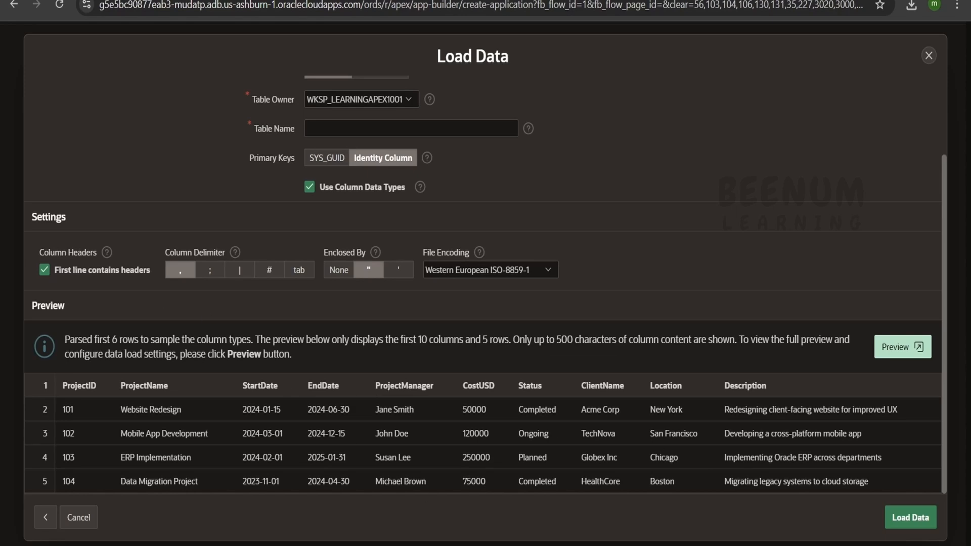
pyautogui.click(435, 545)
pyautogui.click(417, 155)
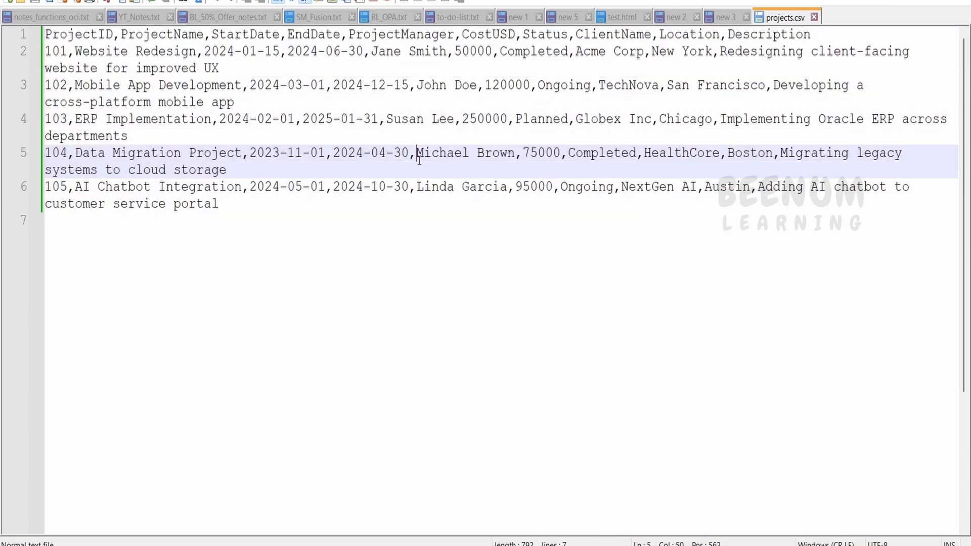
pyautogui.click(435, 545)
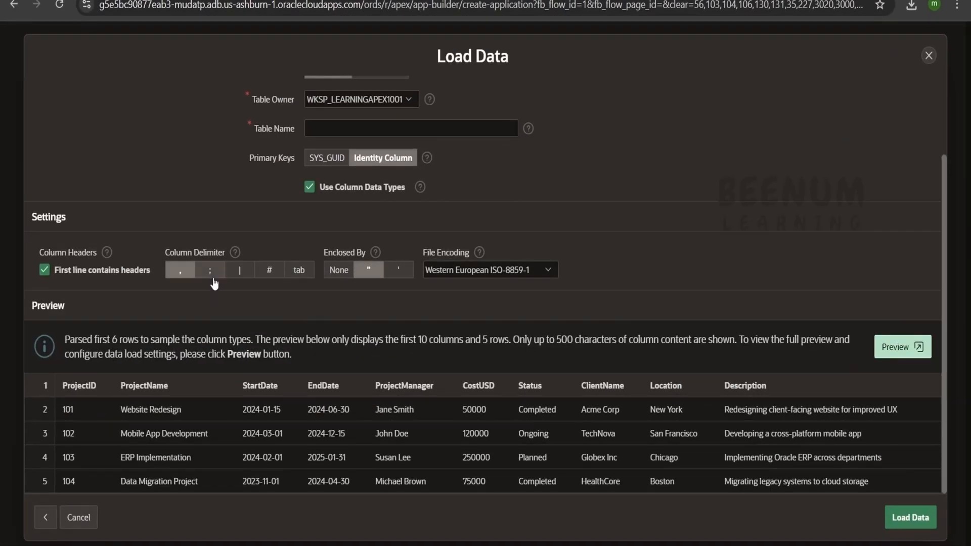
pyautogui.scroll(1, 240, 280)
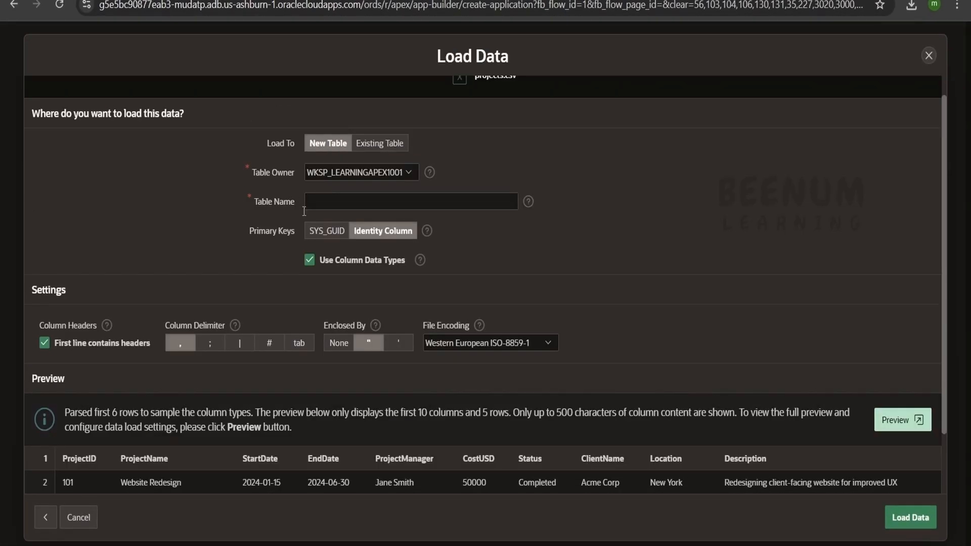
pyautogui.scroll(-1, 230, 455)
pyautogui.scroll(-1, 230, 455)
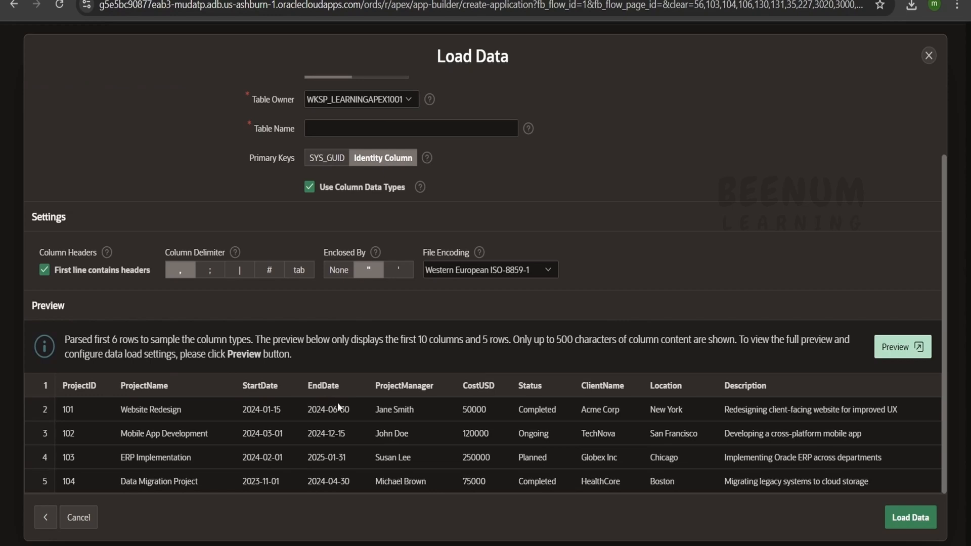
# Name the new table that receives the data PROJECTS_DEMO01.
pyautogui.scroll(2, 350, 256)
pyautogui.click(365, 225)
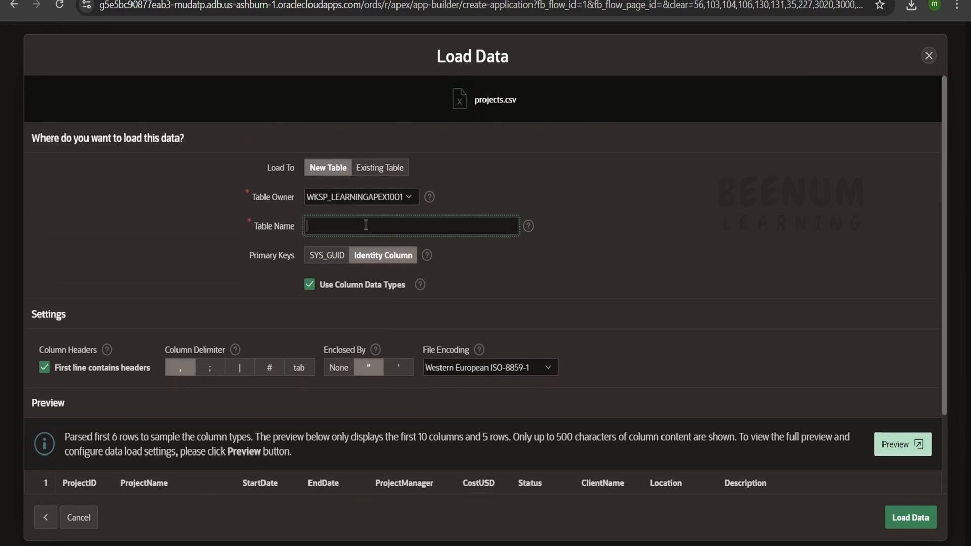
pyautogui.write('PROJECTS')
pyautogui.moveTo(347, 226); pyautogui.dragTo(290, 208)
pyautogui.click(363, 228)
pyautogui.write('_DEMO01')
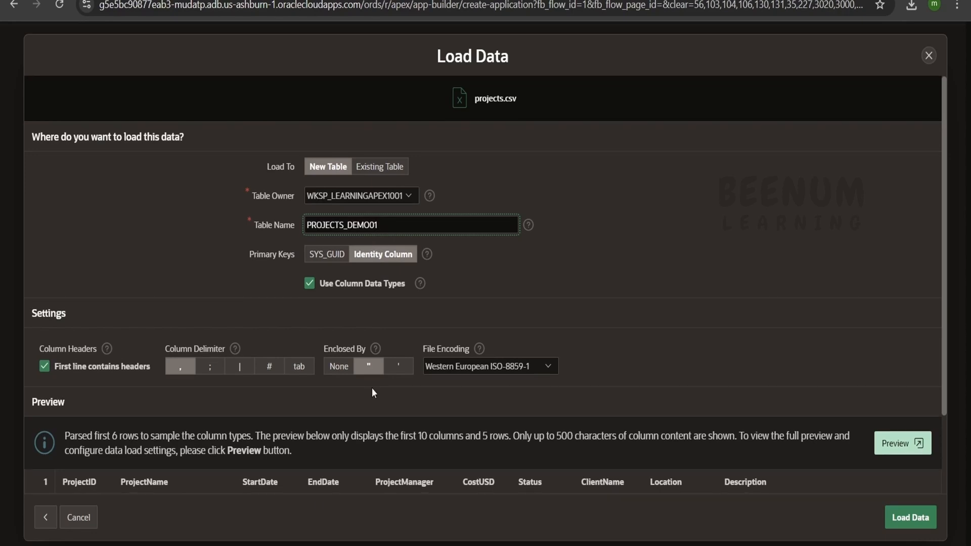
# Examine the full preview of the parsed rows and compare it with the header line in projects.csv.
pyautogui.scroll(-2, 371, 387)
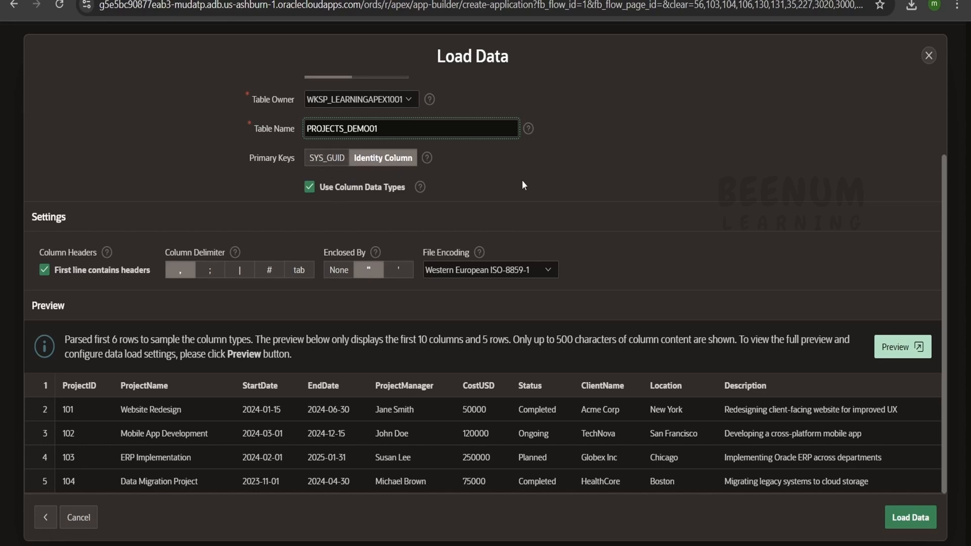
pyautogui.click(910, 356)
pyautogui.click(890, 345)
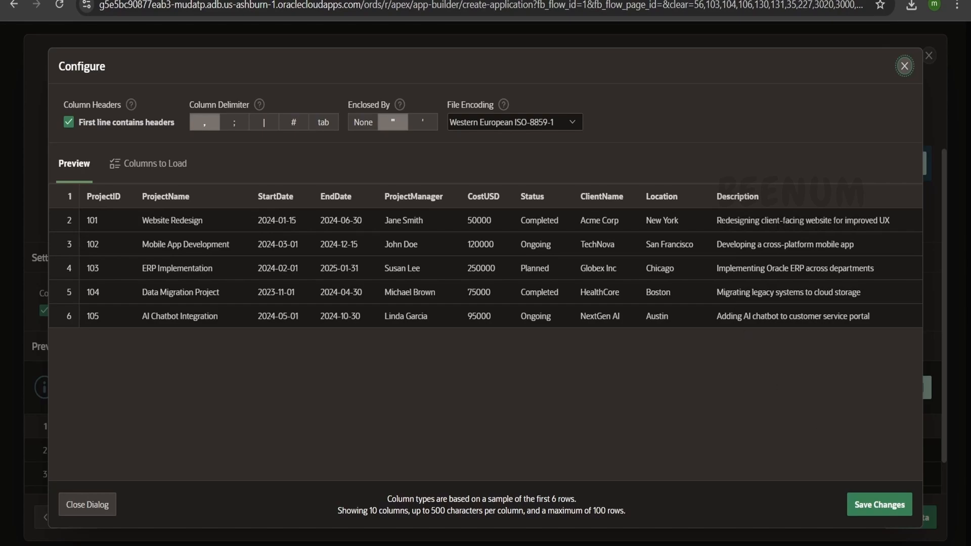
pyautogui.click(904, 67)
pyautogui.hotkey('alt', 'Tab')
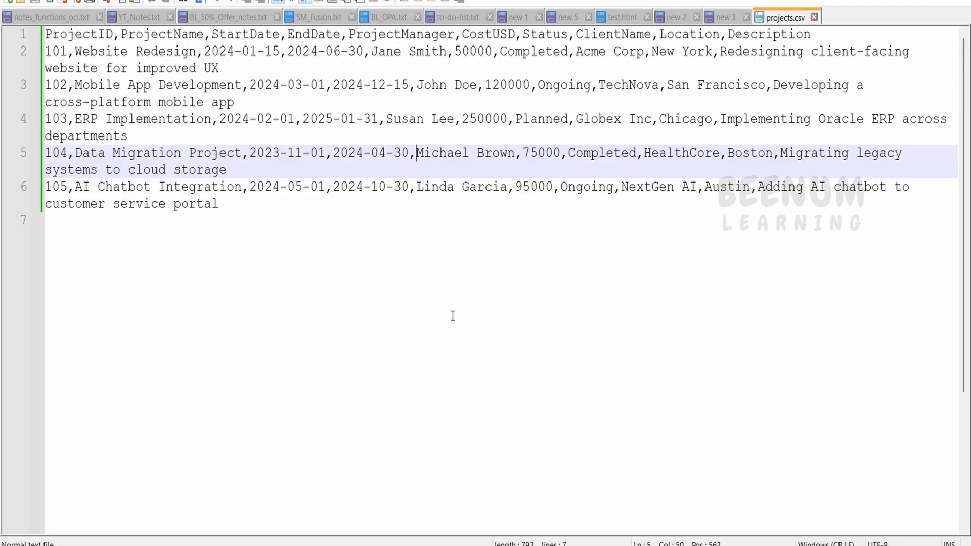
pyautogui.click(452, 314)
pyautogui.moveTo(817, 36); pyautogui.dragTo(1, 11)
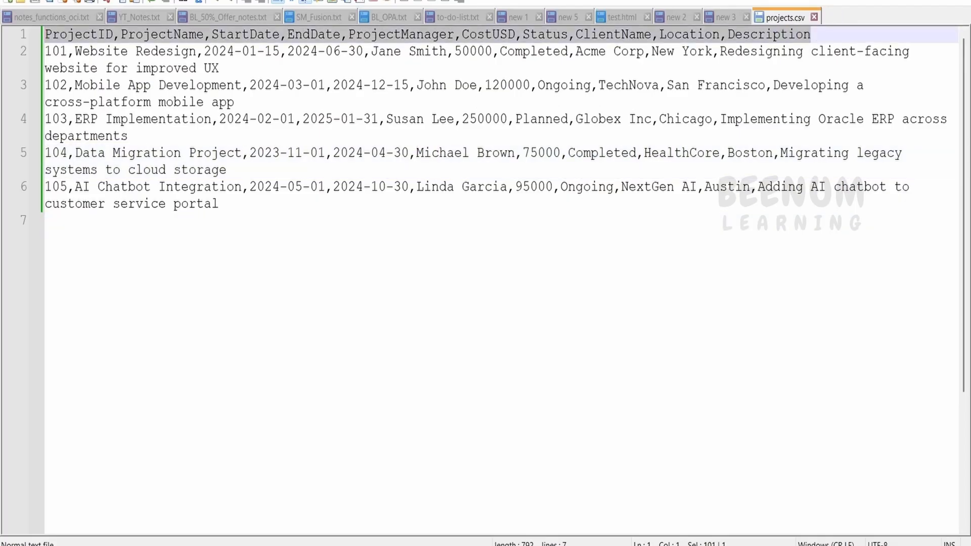
pyautogui.hotkey('alt', 'Tab')
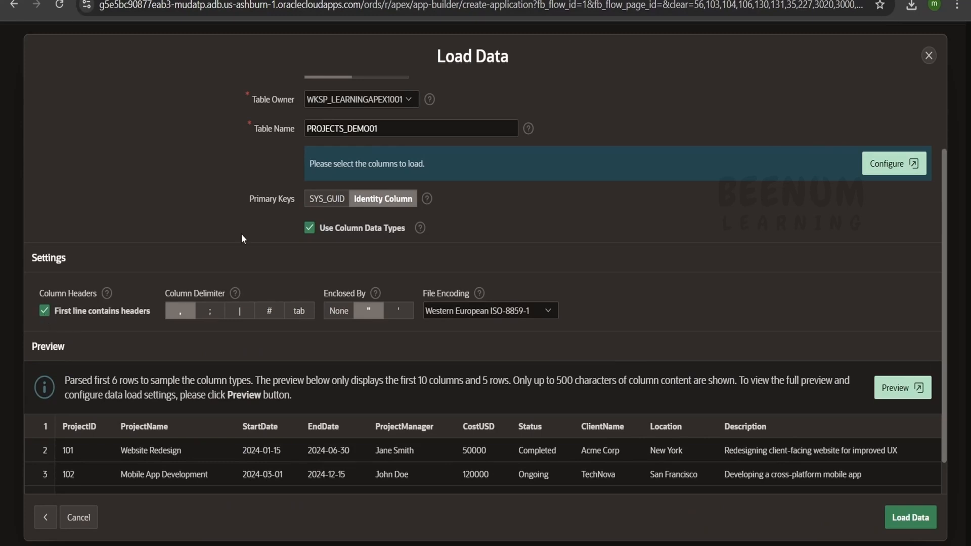
# Load the CSV data into the PROJECTS_DEMO01 table and start creating an application from it.
pyautogui.scroll(-1, 897, 463)
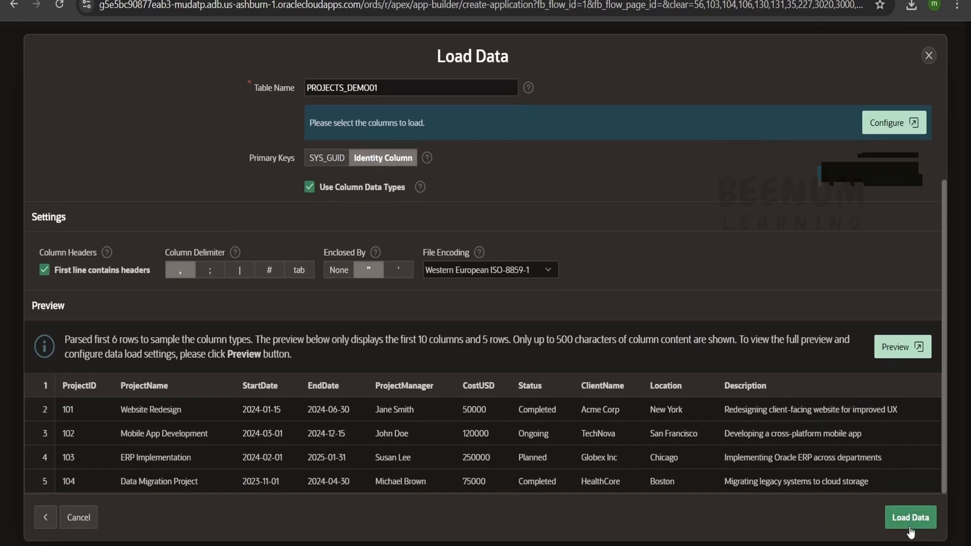
pyautogui.click(912, 523)
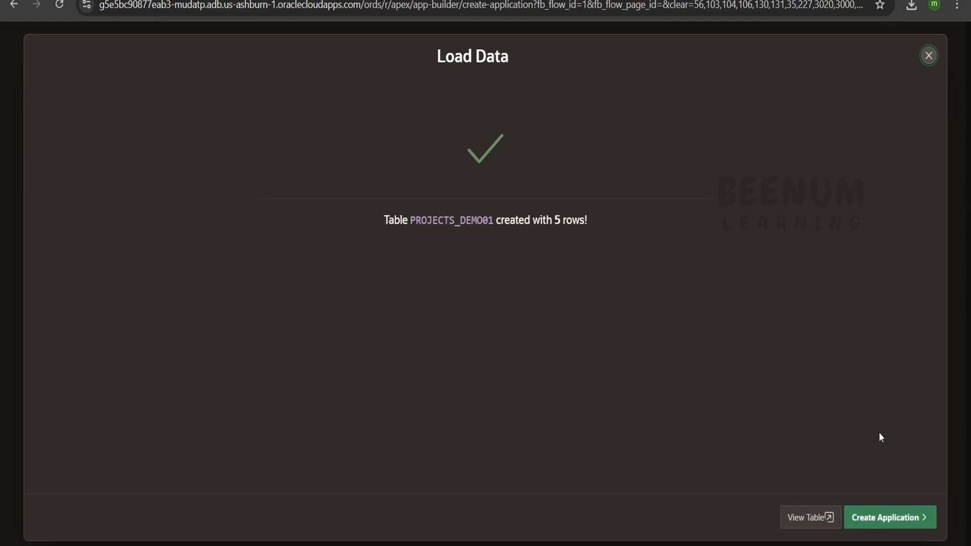
pyautogui.click(903, 521)
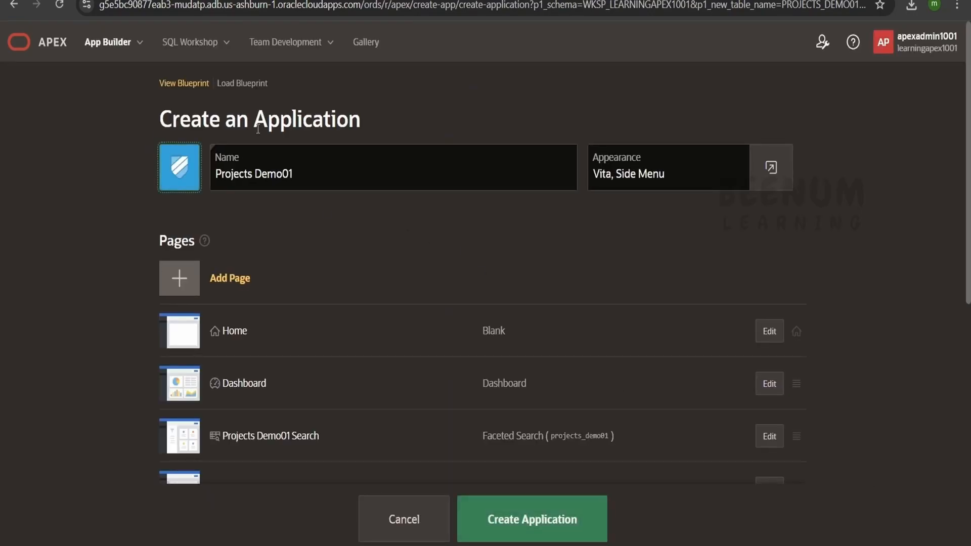
# Review the proposed pages and optional features of the Projects Demo01 application.
pyautogui.scroll(-1, 289, 276)
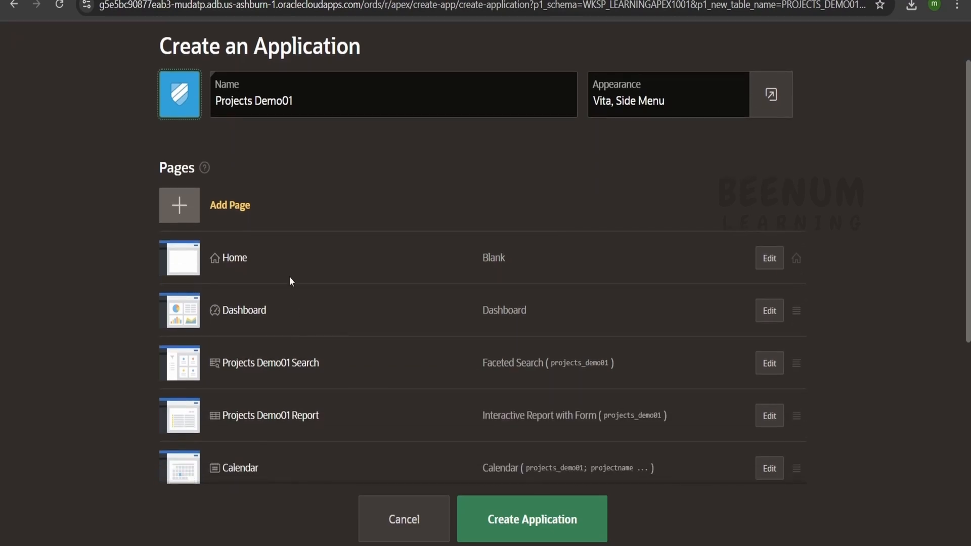
pyautogui.scroll(1, 295, 271)
pyautogui.scroll(-4, 294, 271)
pyautogui.scroll(4, 297, 271)
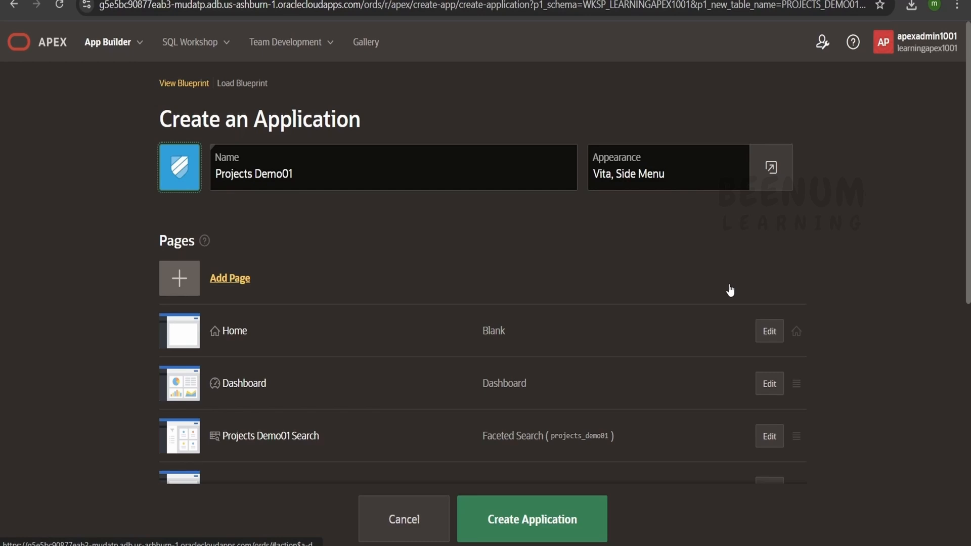
pyautogui.scroll(-1, 729, 290)
pyautogui.scroll(-3, 276, 284)
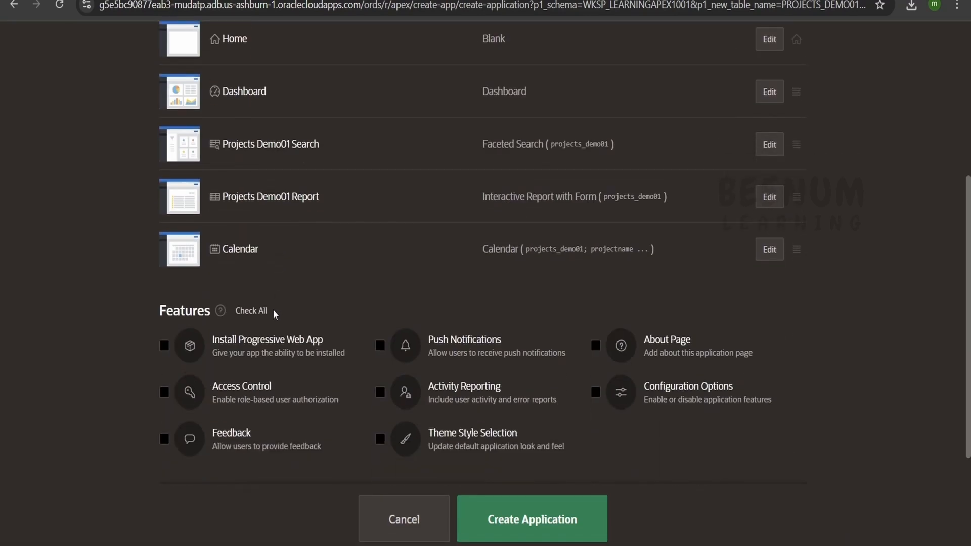
pyautogui.scroll(1, 273, 309)
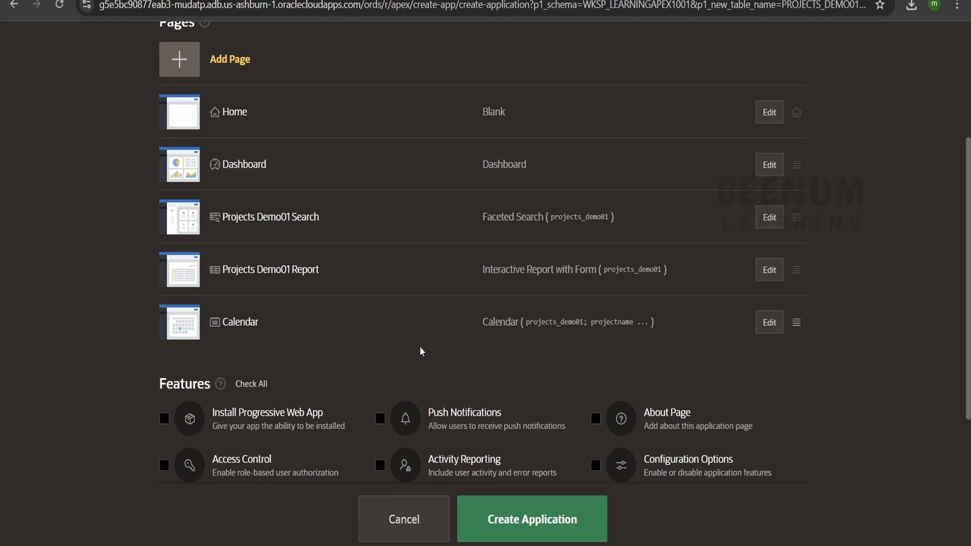
# Set the application's appearance to the Redwood Light theme style with Side Menu navigation.
pyautogui.scroll(5, 438, 322)
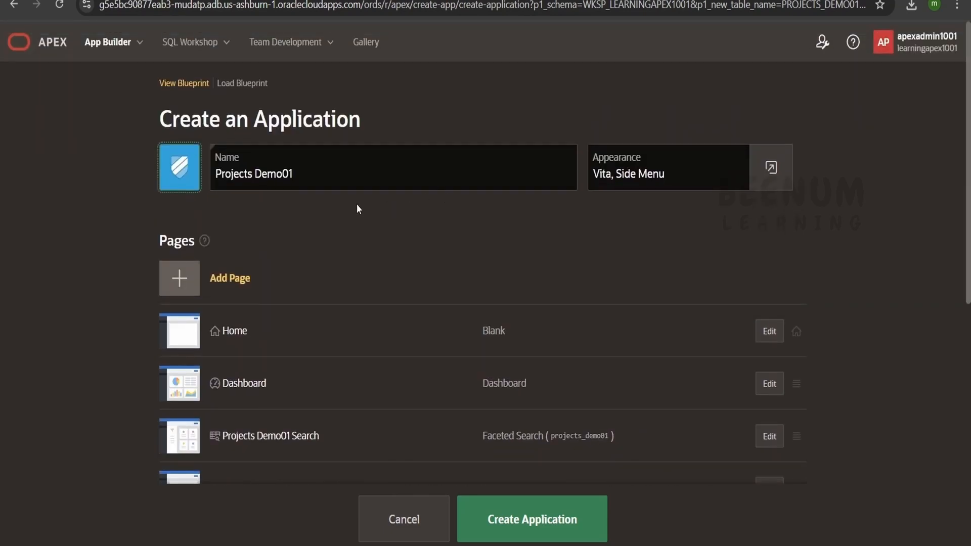
pyautogui.click(771, 168)
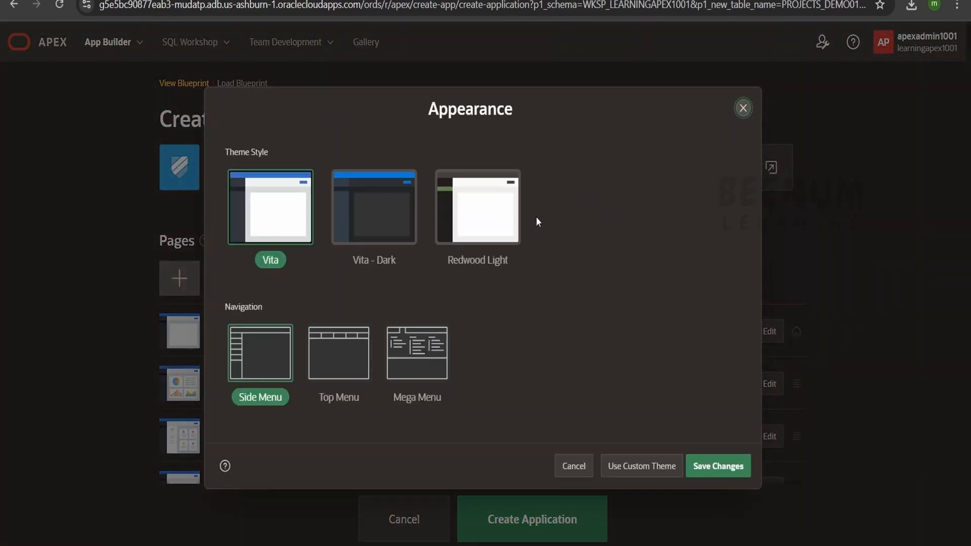
pyautogui.click(484, 211)
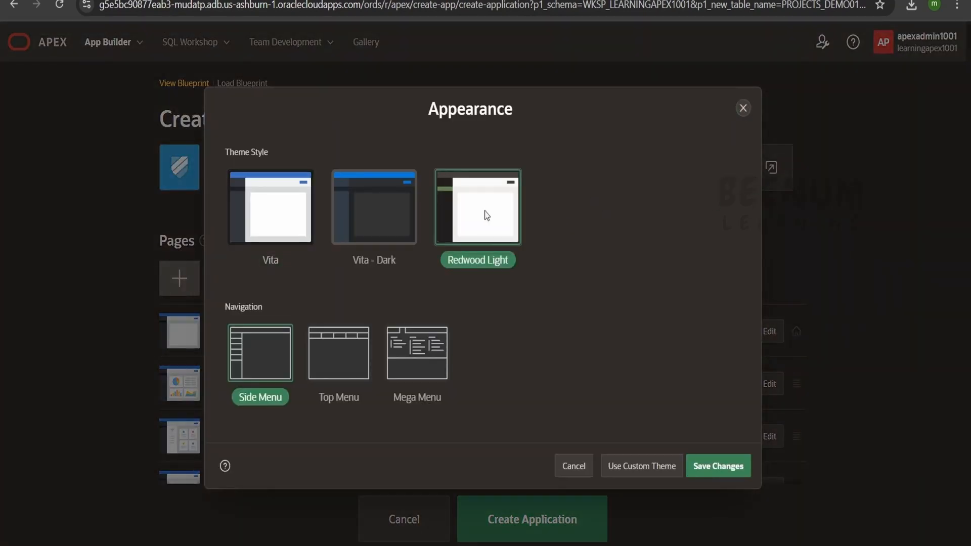
pyautogui.click(709, 471)
pyautogui.click(781, 170)
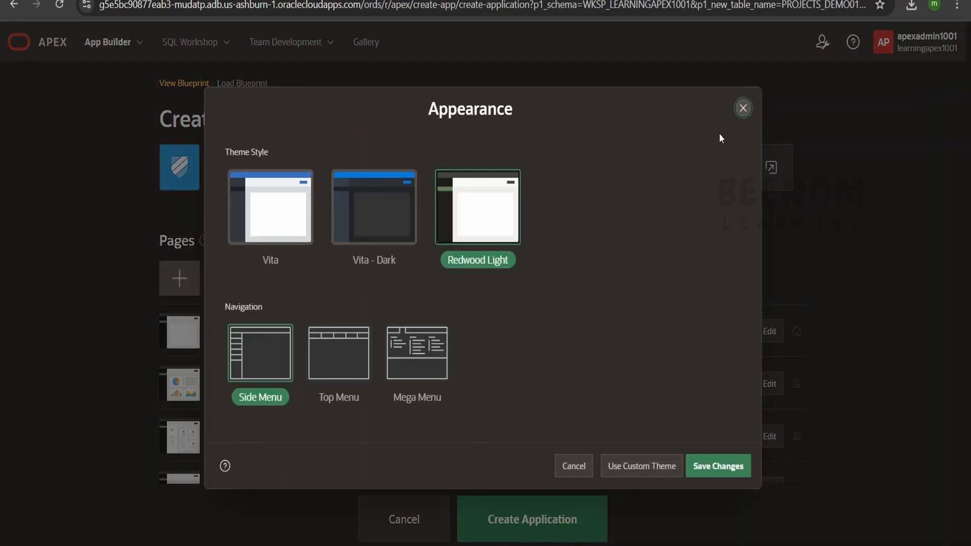
pyautogui.click(742, 108)
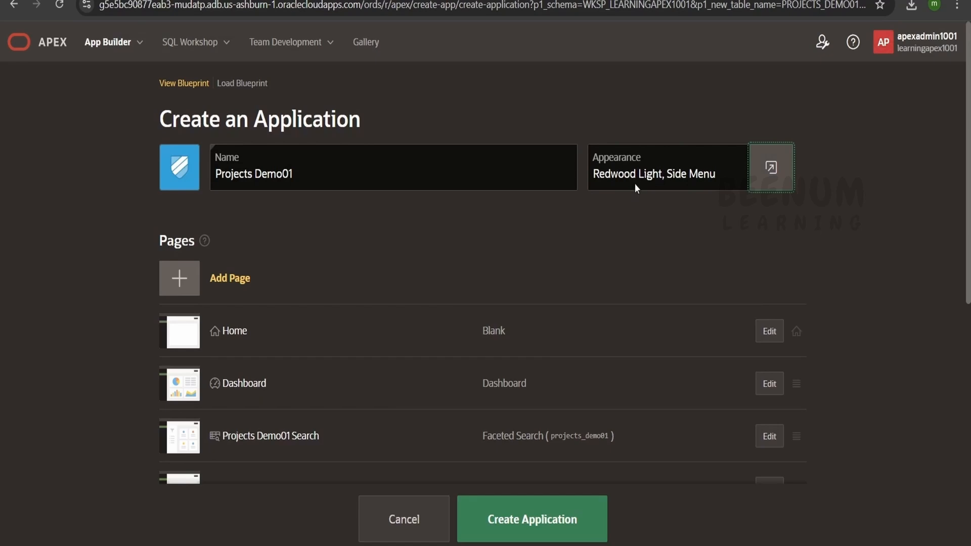
# Give the application a pink icon showing the rising bar chart and save it.
pyautogui.click(188, 174)
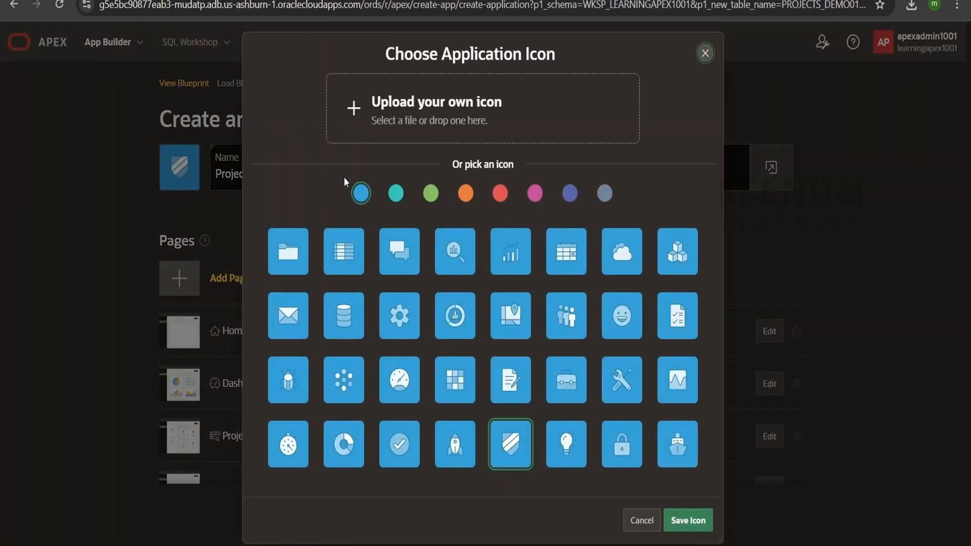
pyautogui.click(535, 200)
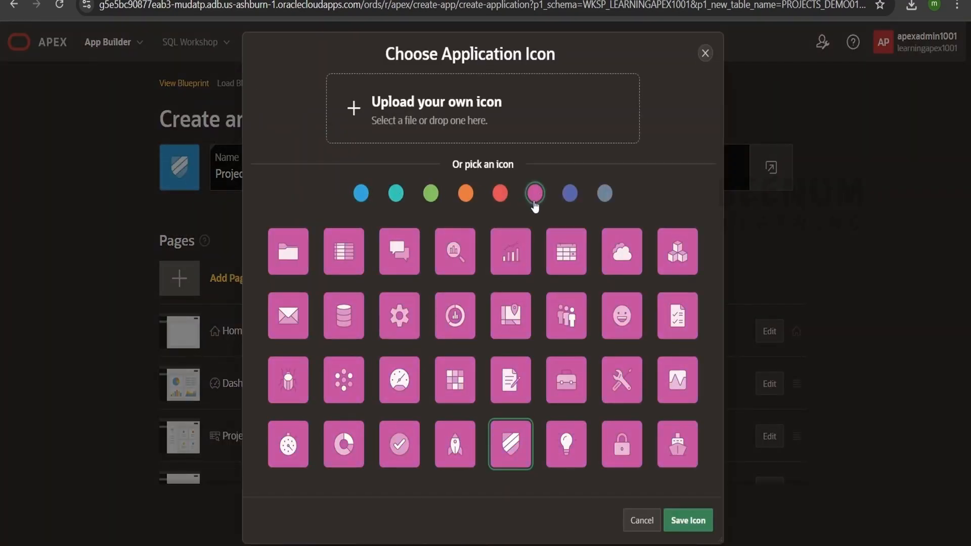
pyautogui.click(507, 253)
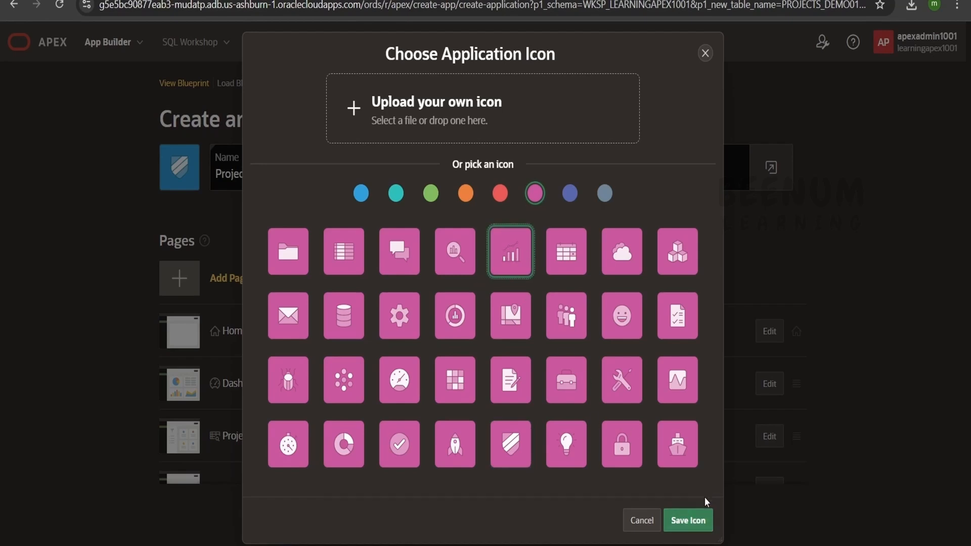
pyautogui.click(700, 517)
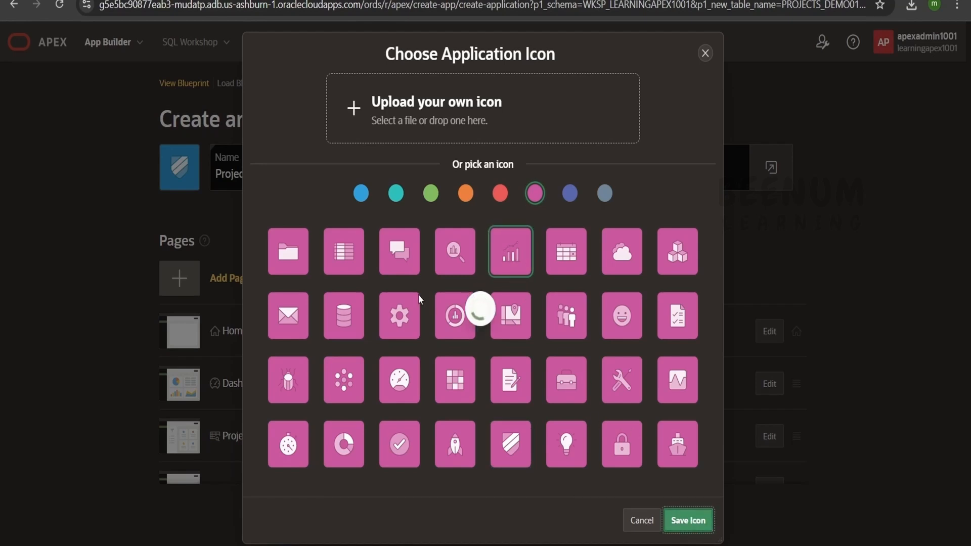
# Create the Projects Demo01 application with the proposed pages and settings, without any optional features.
pyautogui.scroll(-9, 418, 241)
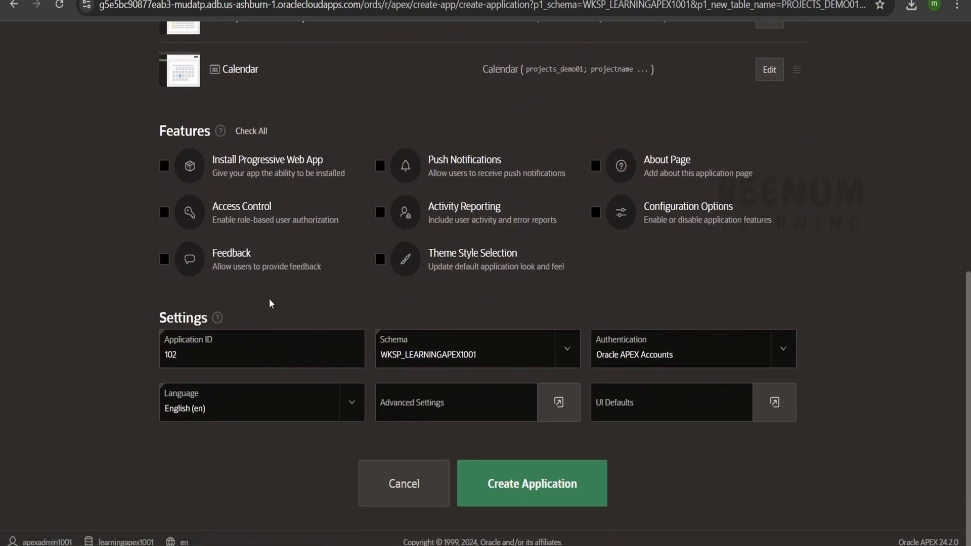
pyautogui.click(570, 491)
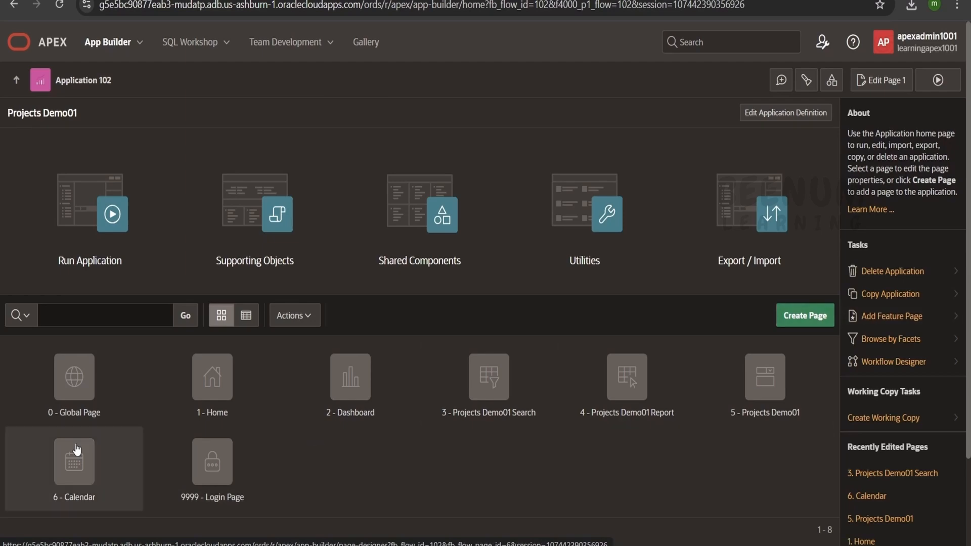
# Run the Projects Demo01 application, signing in with the account credentials, and inspect the session parameter in the home page's URL.
pyautogui.click(114, 221)
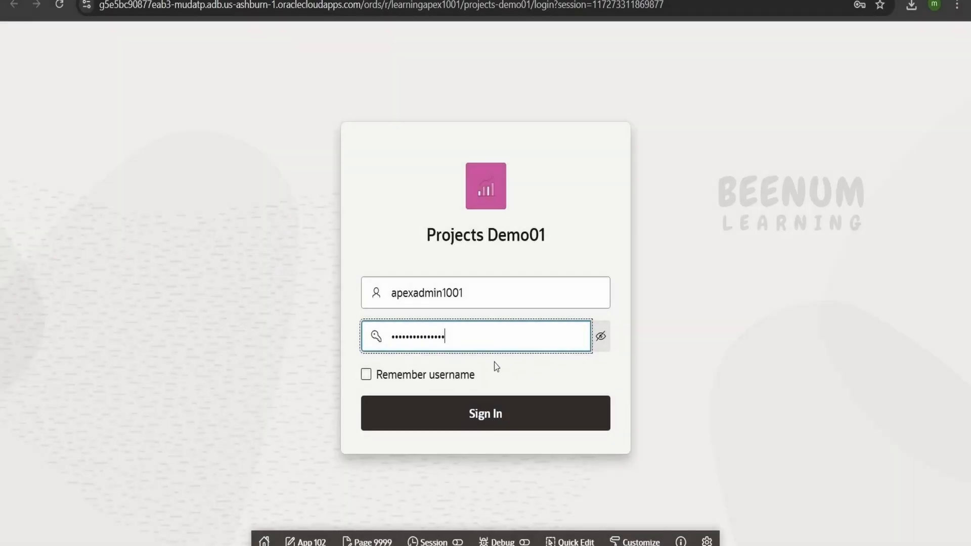
pyautogui.click(492, 415)
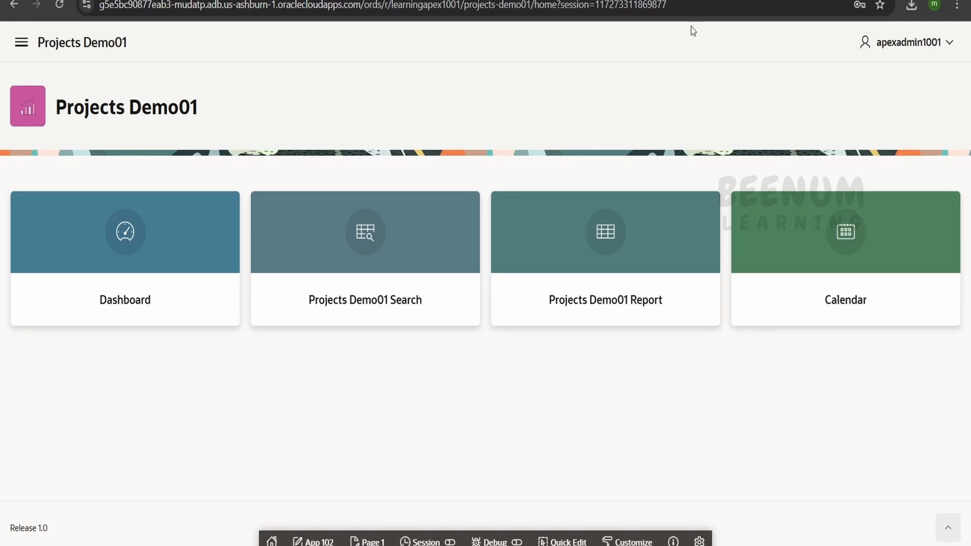
pyautogui.moveTo(668, 5); pyautogui.dragTo(560, 7)
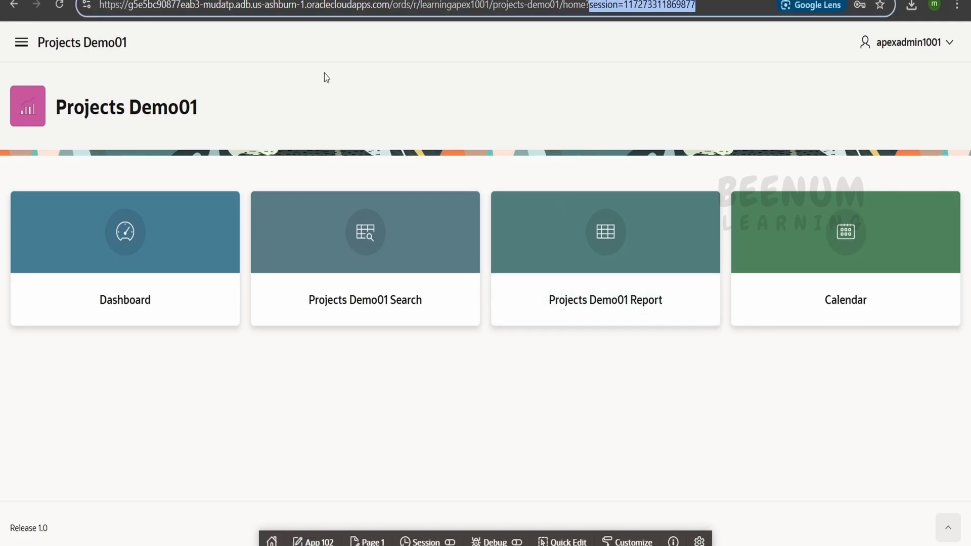
pyautogui.click(662, 6)
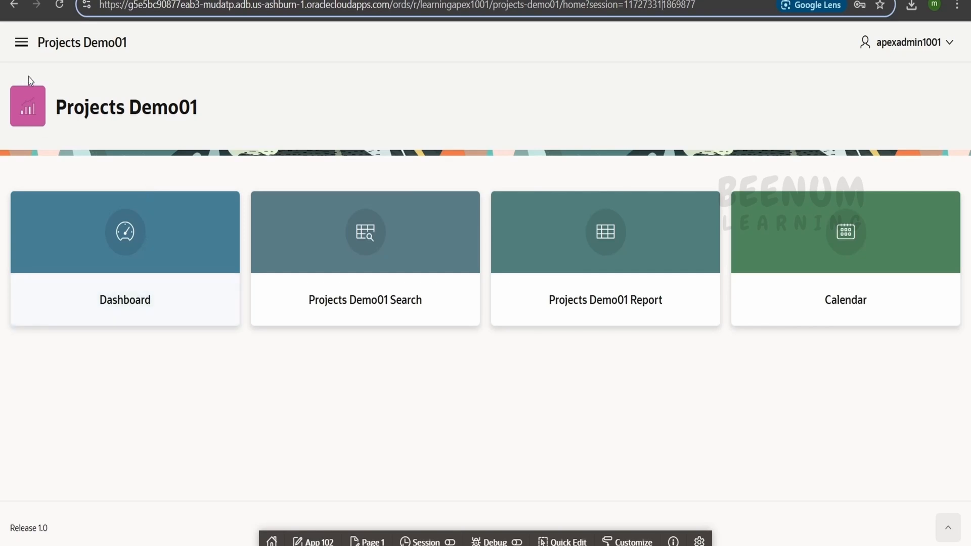
# Try the Costusd ranges <60,000 and 60,000 - 80,000 as filters on the Projects Demo01 Search page, and reset the filters.
pyautogui.click(398, 228)
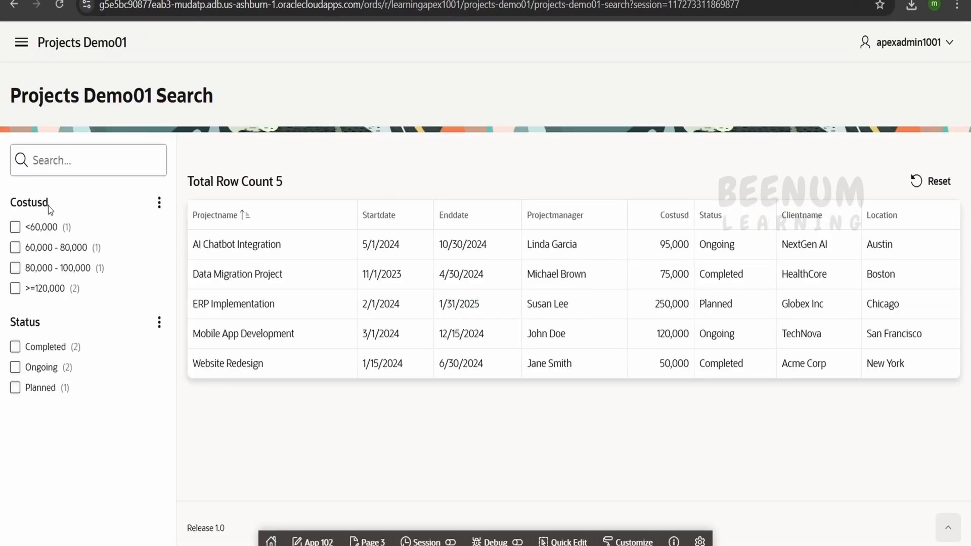
pyautogui.click(50, 228)
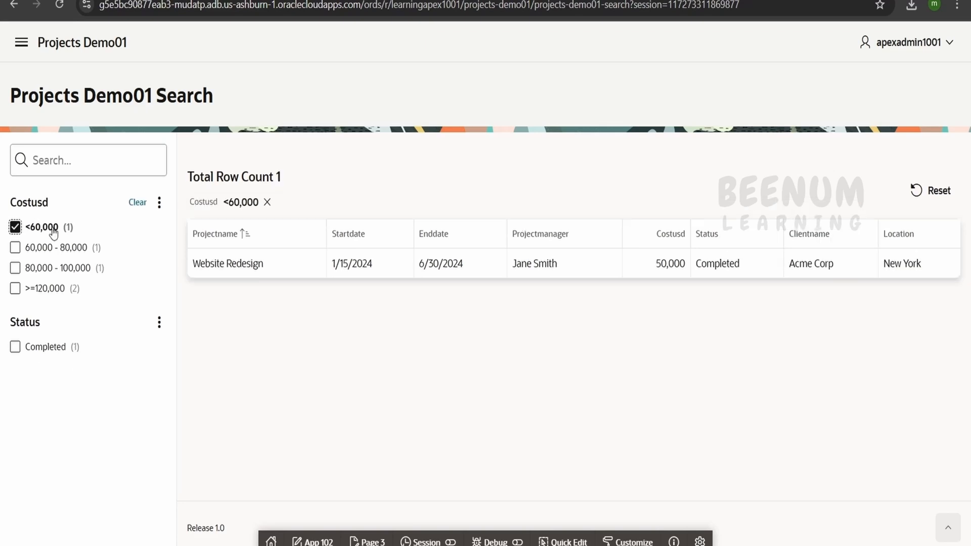
pyautogui.click(62, 249)
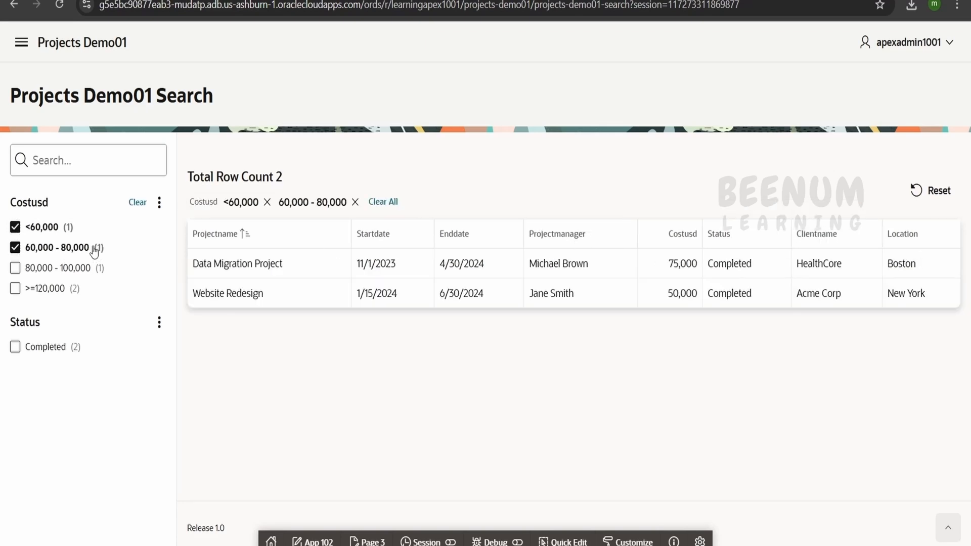
pyautogui.click(30, 228)
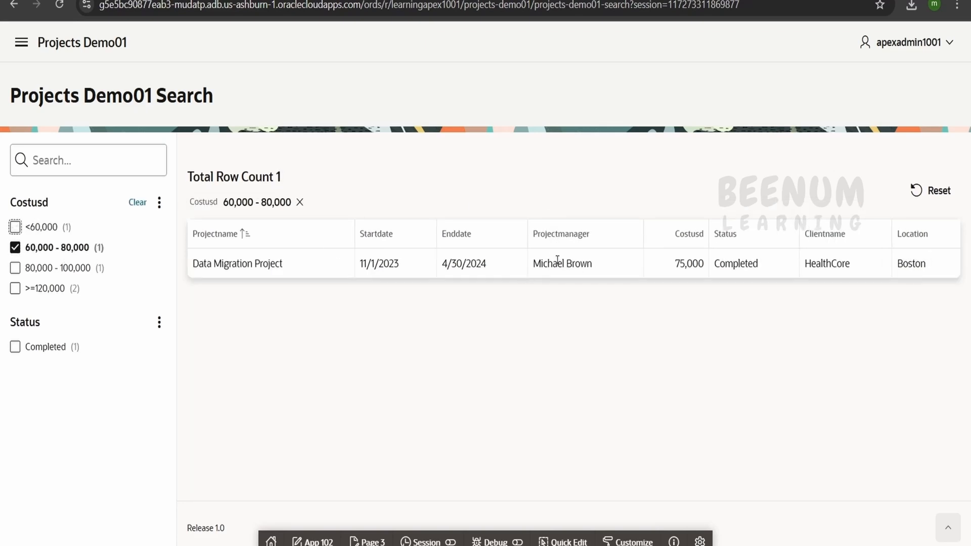
pyautogui.click(932, 195)
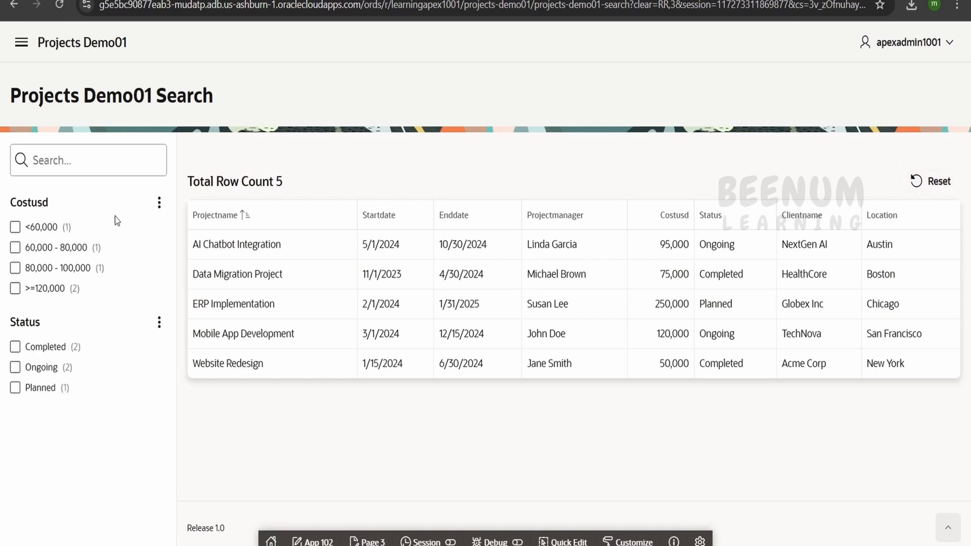
# Set the Enddate of the ERP Implementation project to 1/30/2025 from the Projects Demo01 Report page and apply the change.
pyautogui.click(21, 42)
pyautogui.click(81, 185)
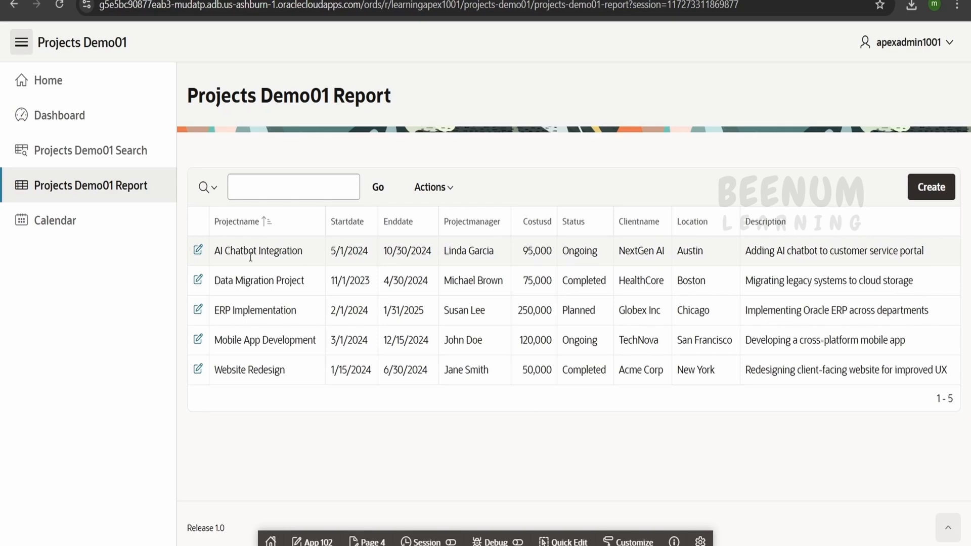
pyautogui.click(198, 311)
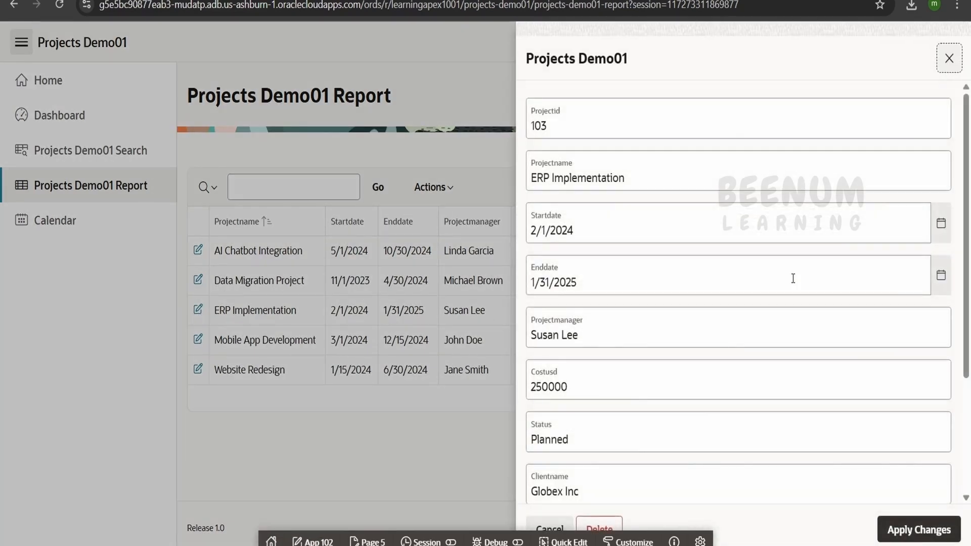
pyautogui.click(941, 275)
pyautogui.click(652, 493)
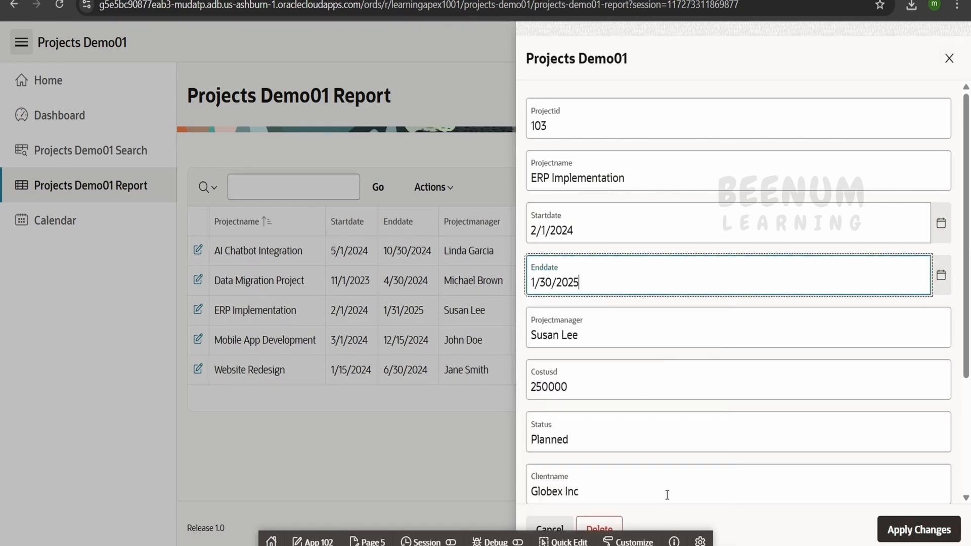
pyautogui.click(926, 537)
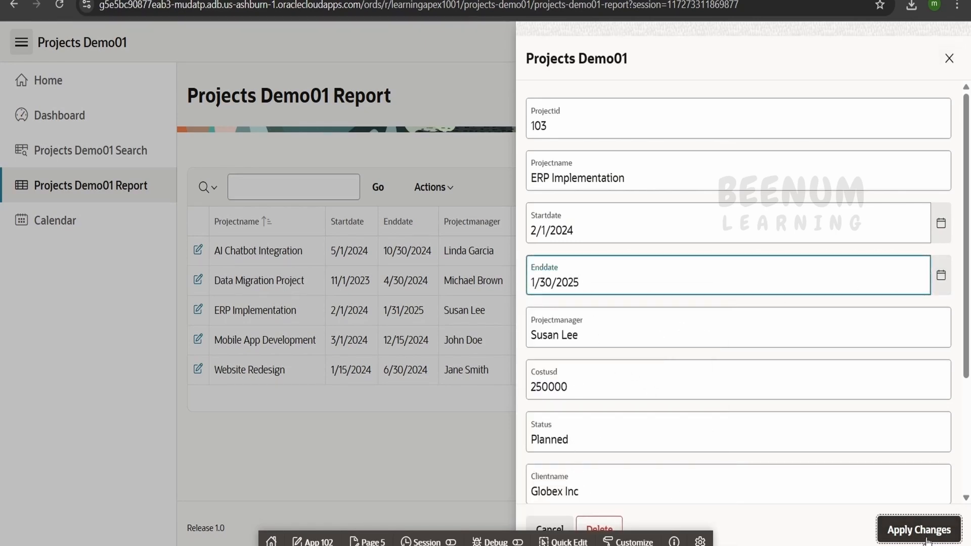